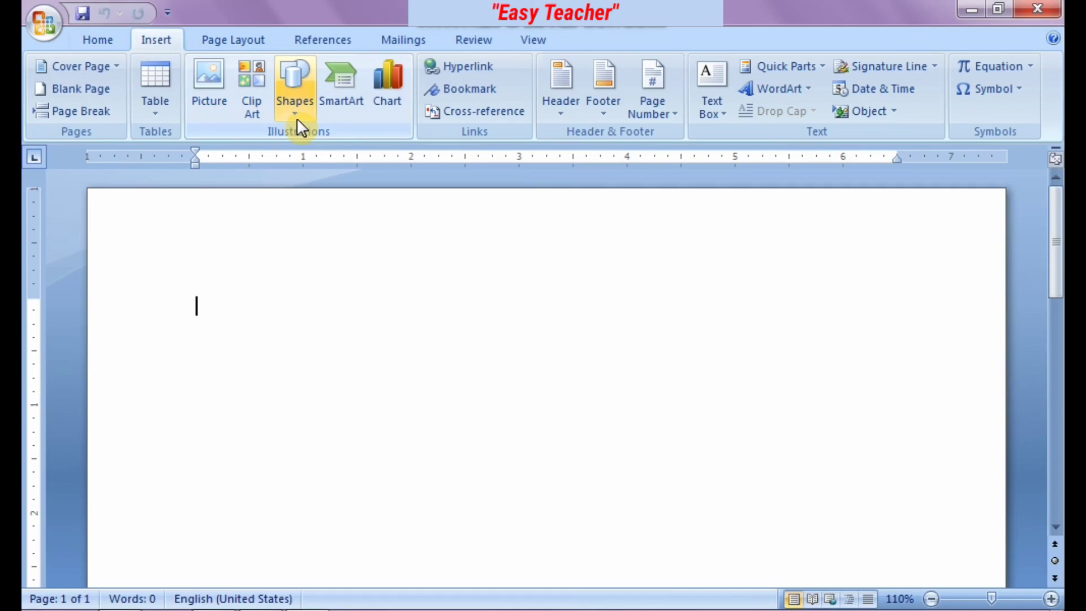
Draw an Explosion 1 shape about 1.77" high and 1.62" wide near the beginning of the blank page.
click(295, 116)
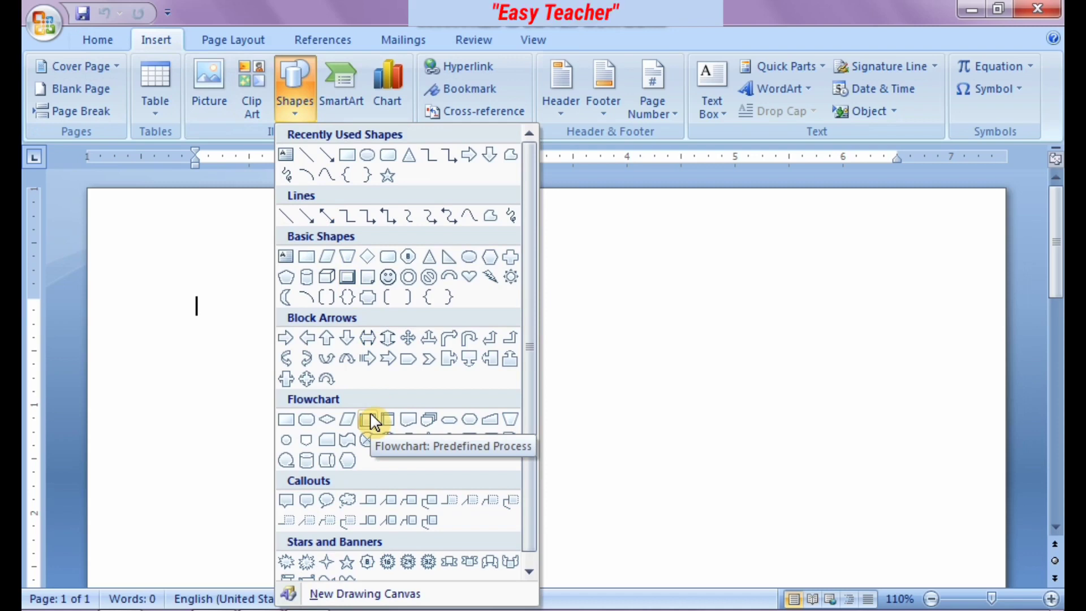
click(286, 563)
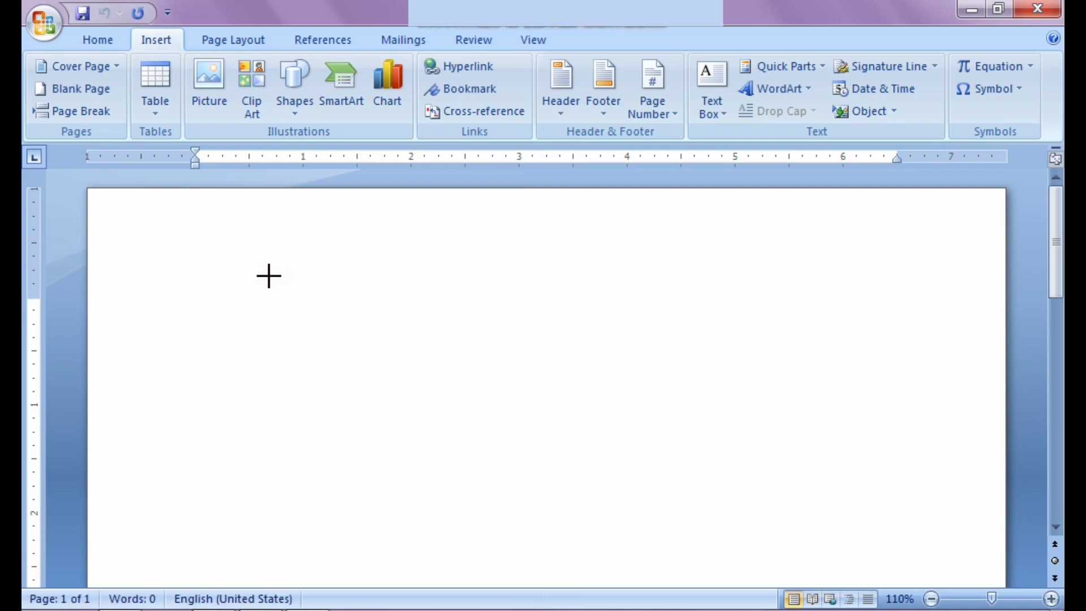
mouse_move(269, 276)
mouse_down()
mouse_move(428, 455)
mouse_move(453, 512)
mouse_move(444, 468)
mouse_up()
key(Escape)
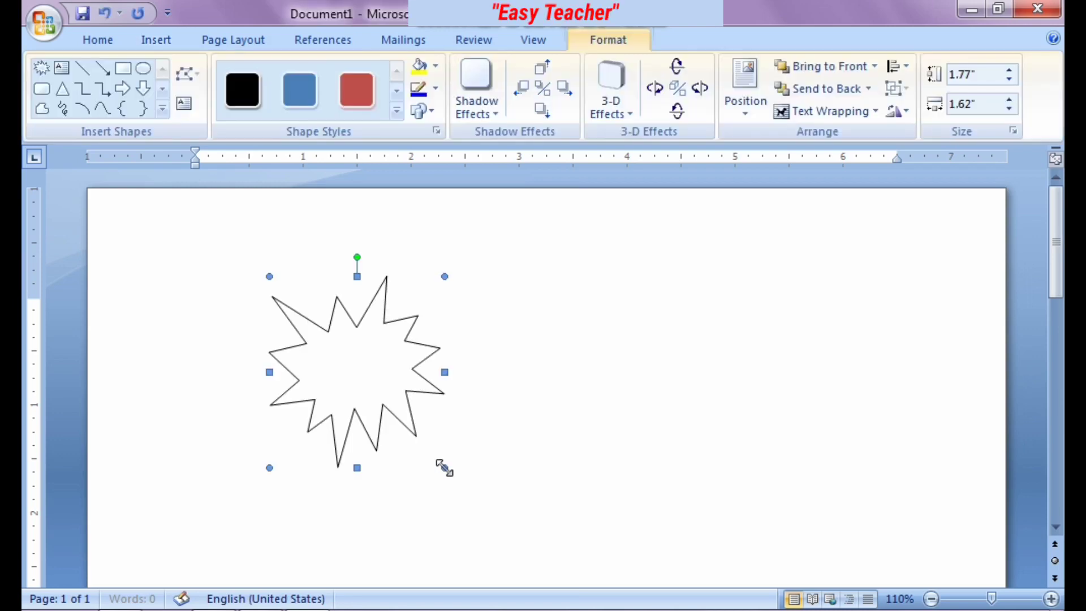
click(361, 394)
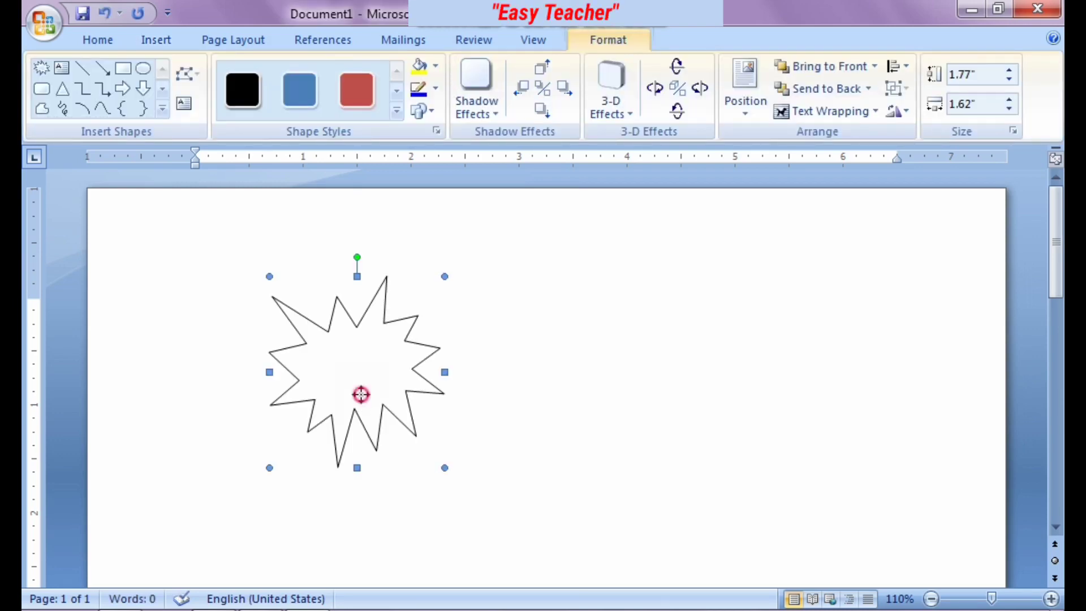
Set the explosion shape's outline weight to 4½ pt.
click(439, 69)
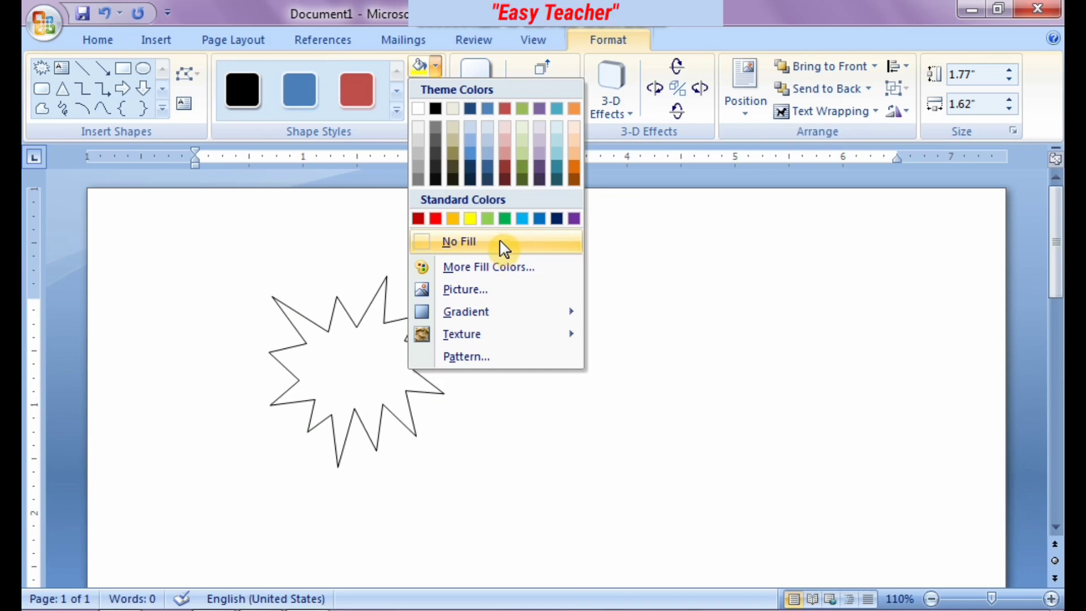
click(359, 178)
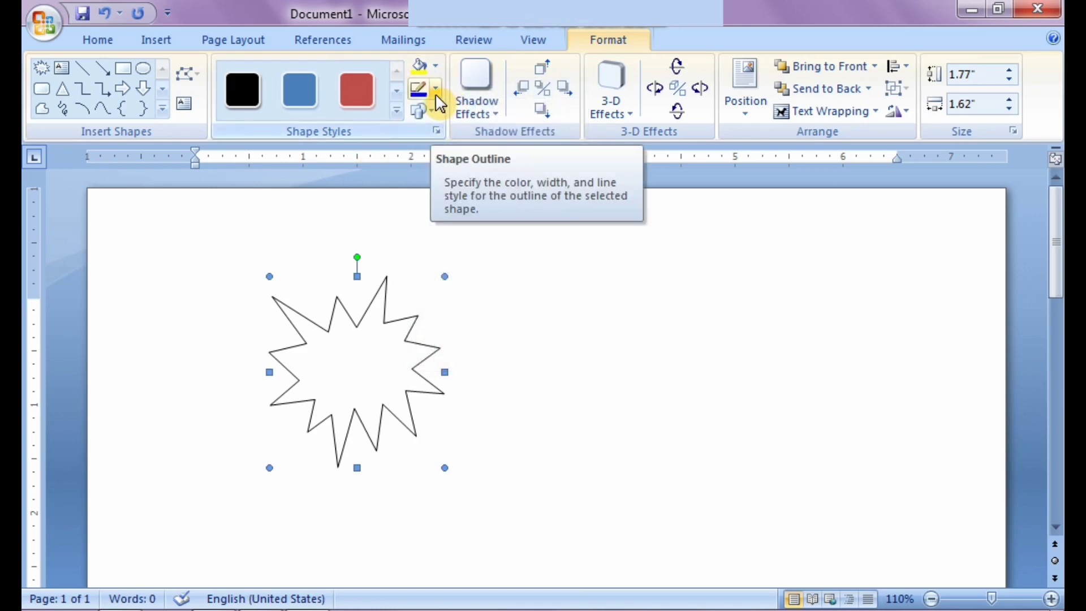
click(436, 91)
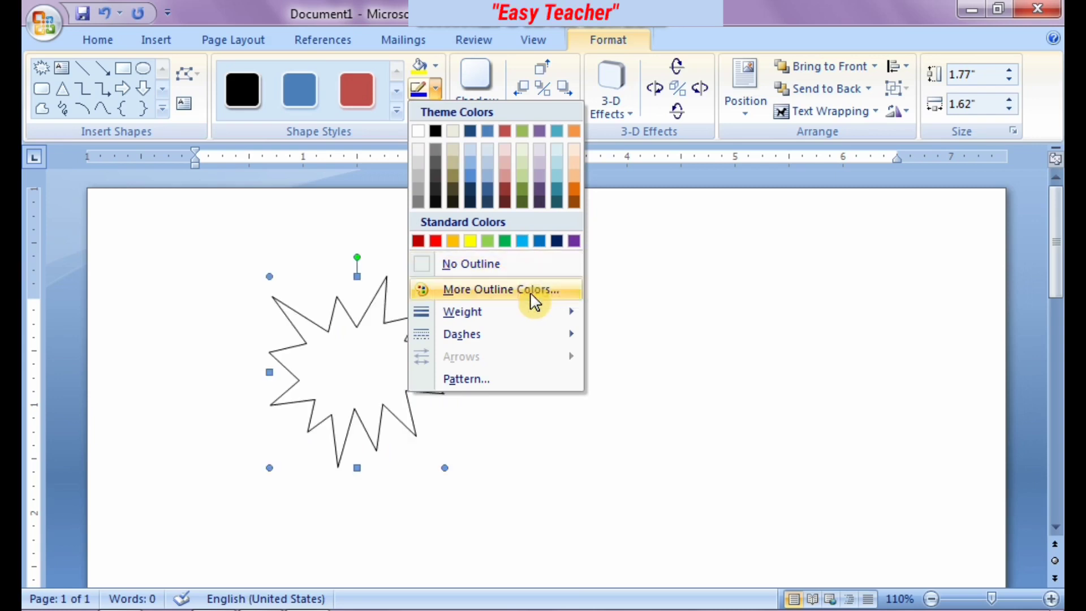
mouse_move(550, 317)
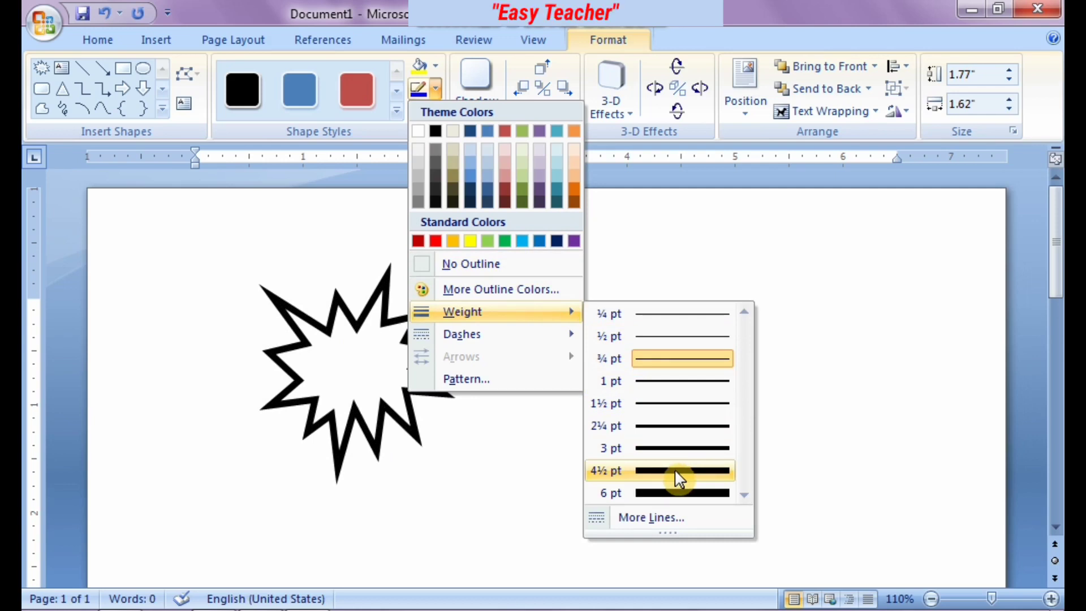
click(679, 472)
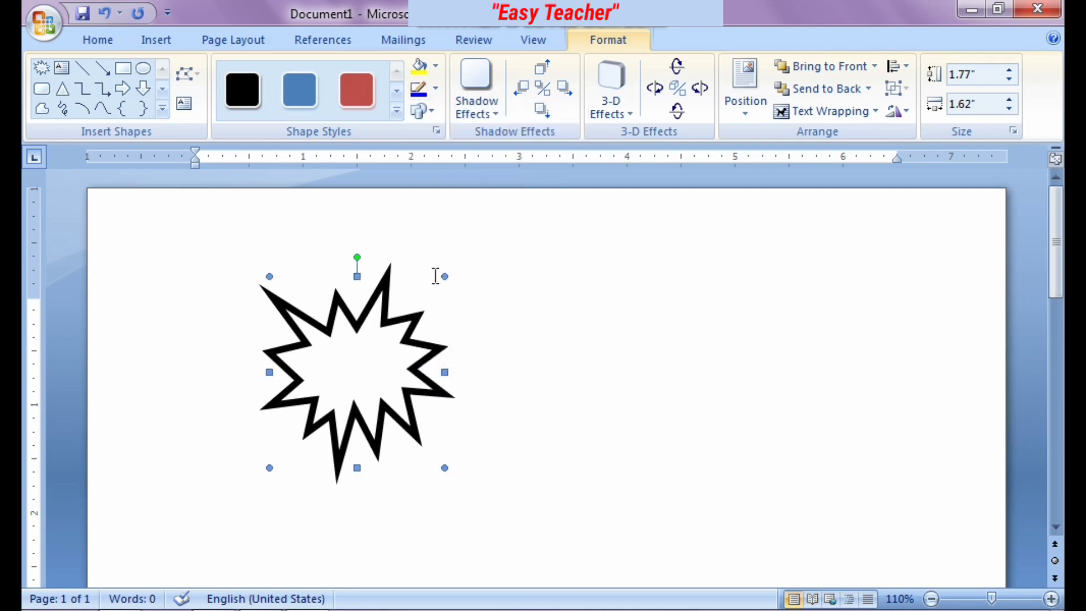
Look through the outline dash styles without choosing one, undo the outline weight change and deselect the explosion shape.
click(436, 90)
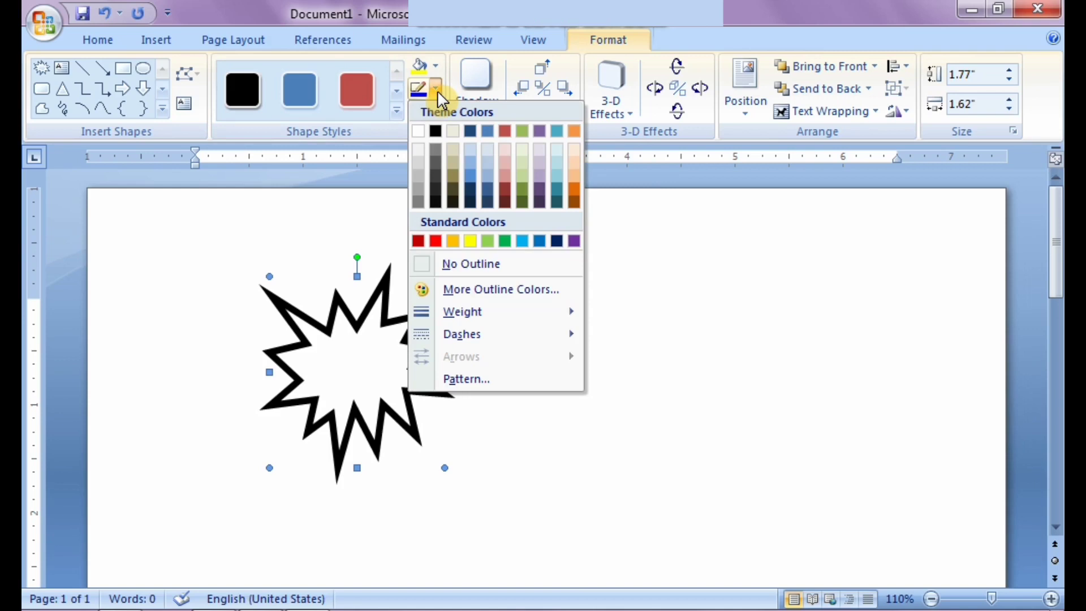
mouse_move(516, 339)
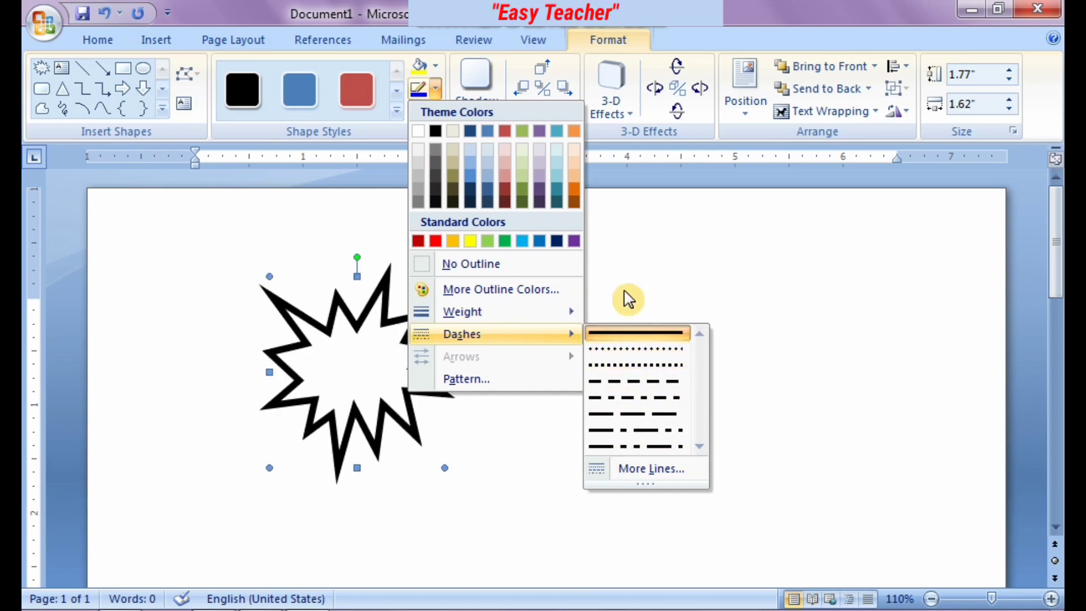
click(624, 275)
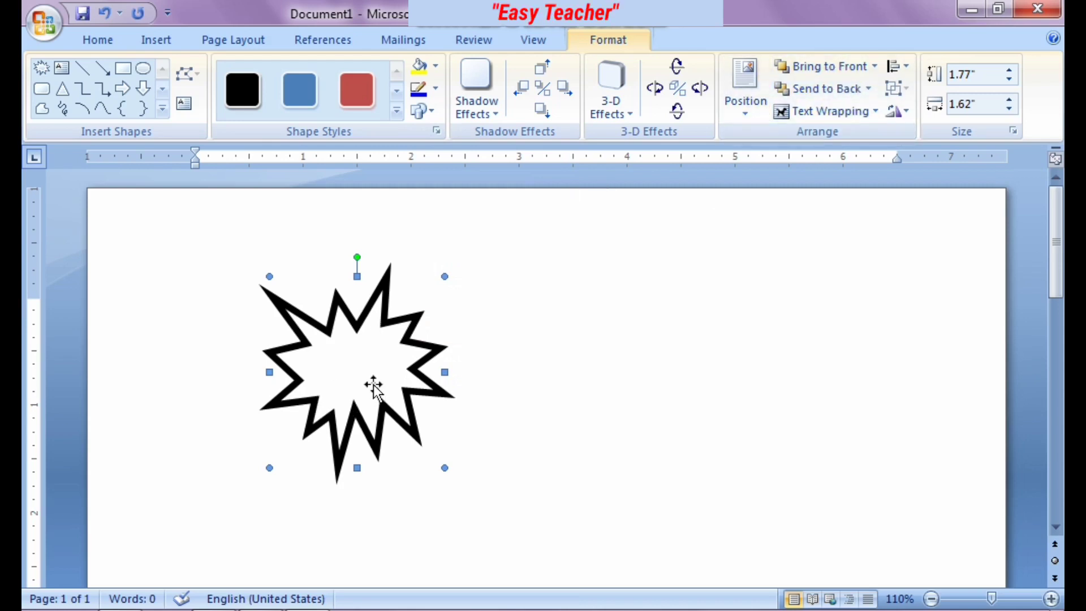
key(ctrl+z)
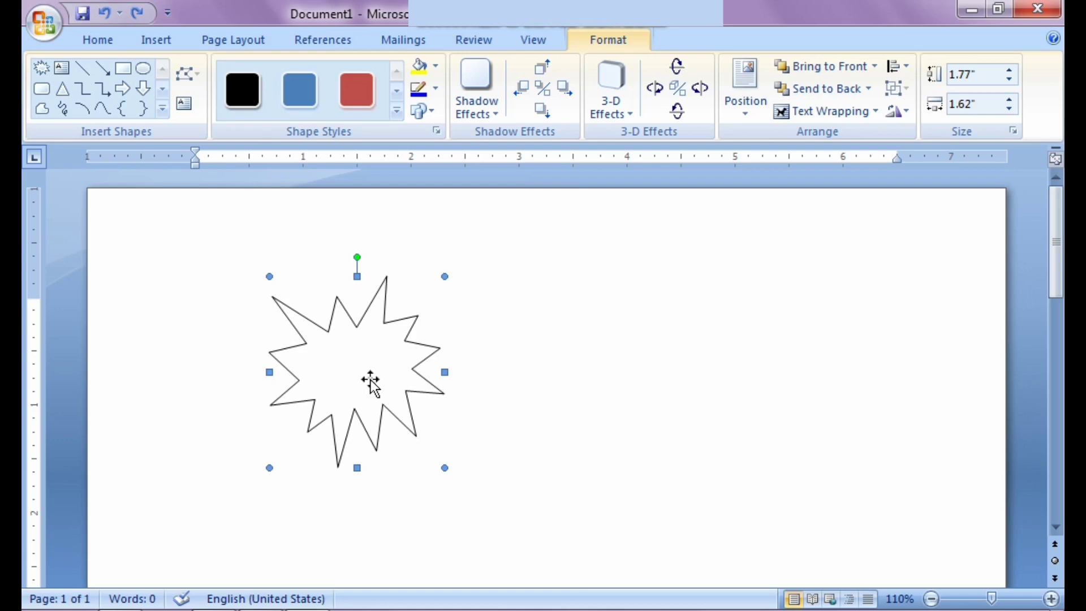
click(397, 401)
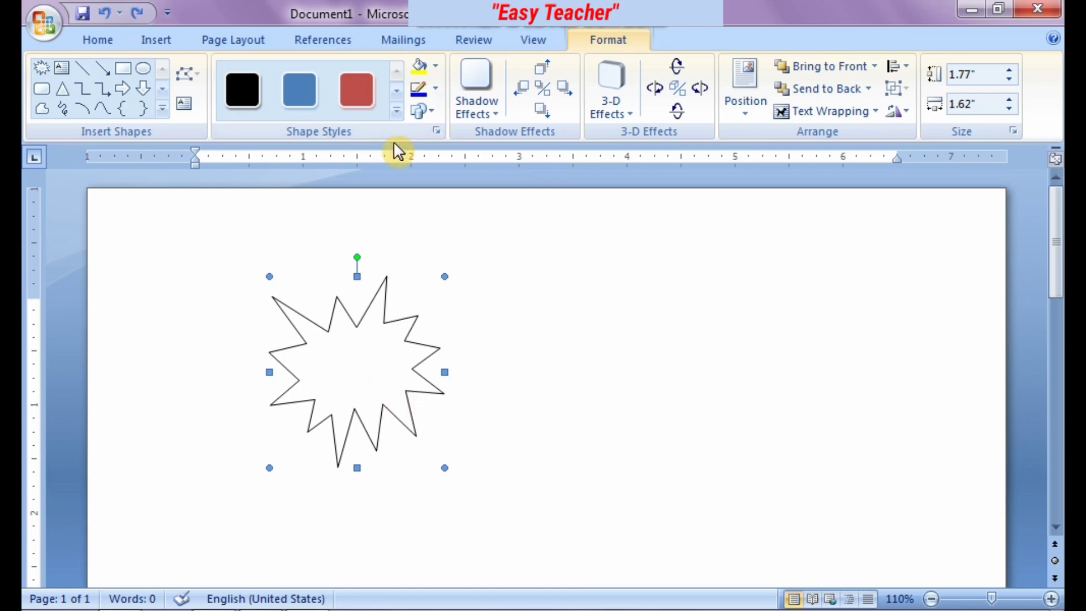
click(617, 322)
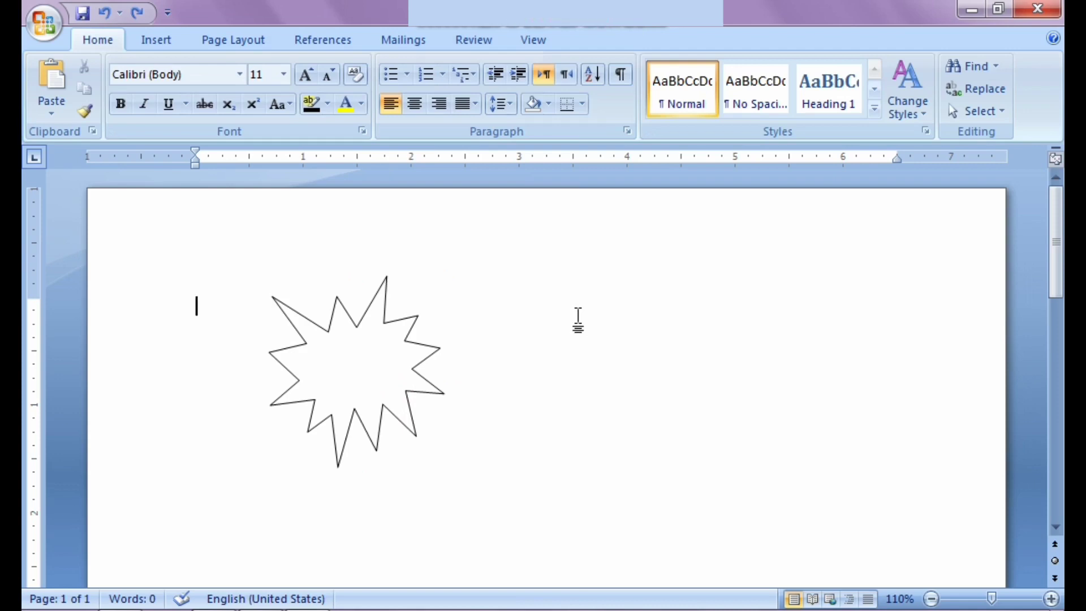
Fill the explosion shape with the "download" picture of the woman and parrot from the Pictures library.
click(352, 364)
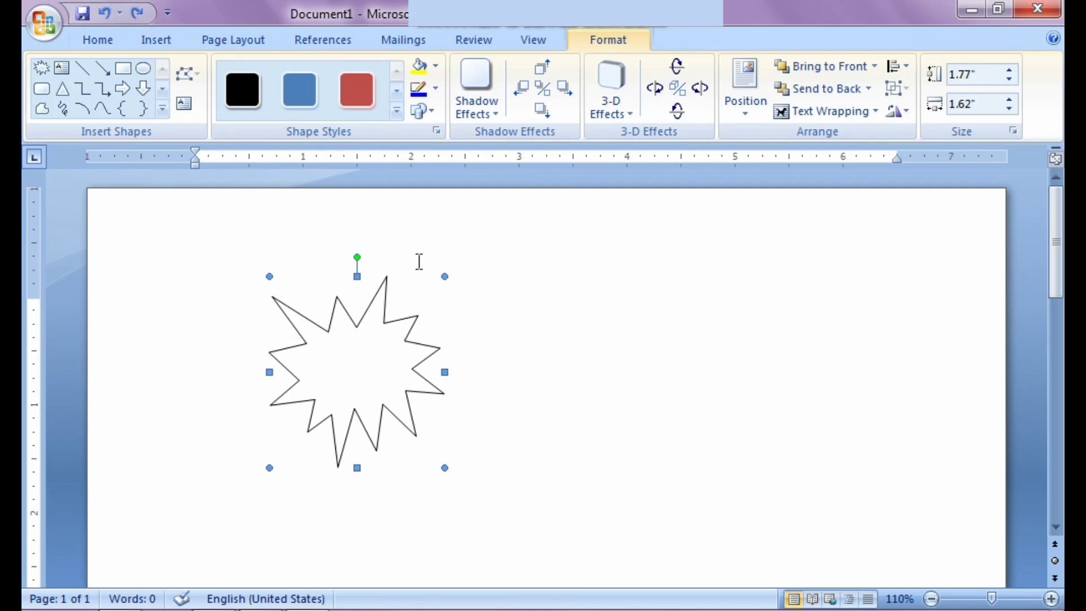
click(438, 68)
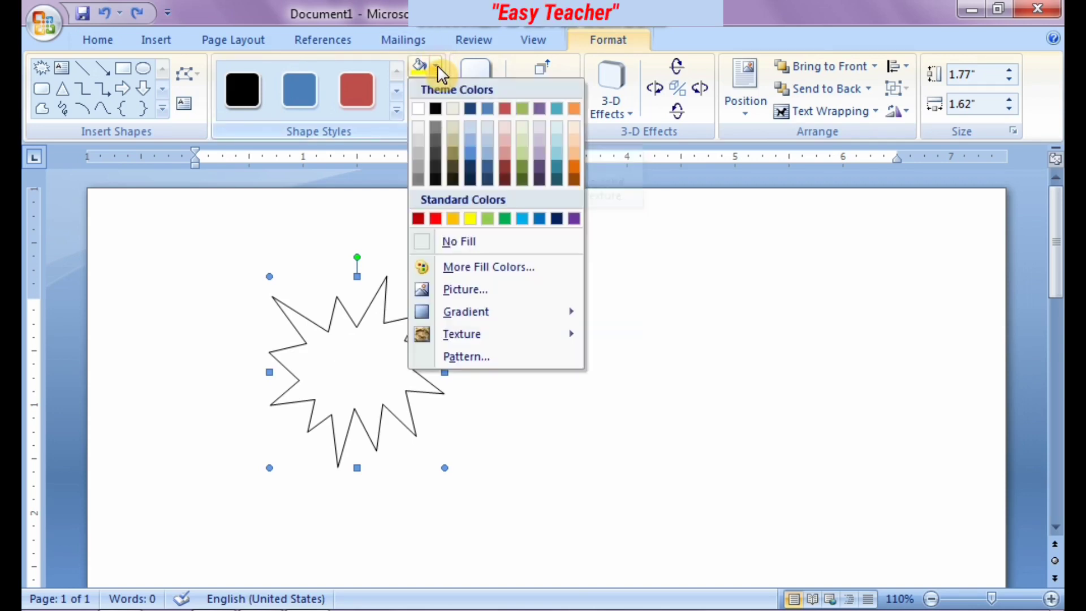
click(503, 293)
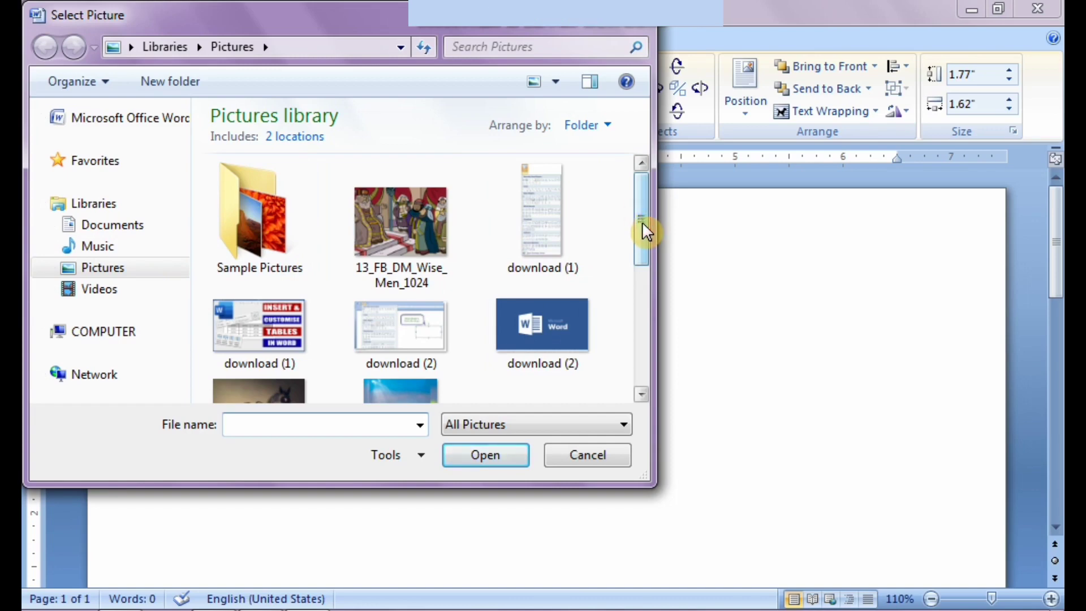
drag(642, 220, 644, 279)
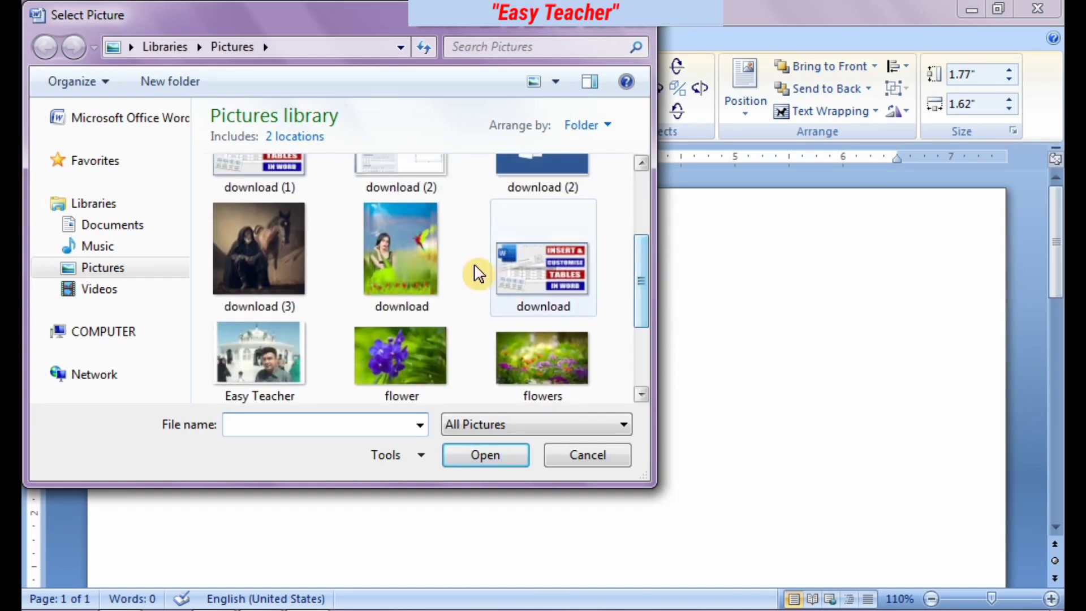
click(401, 263)
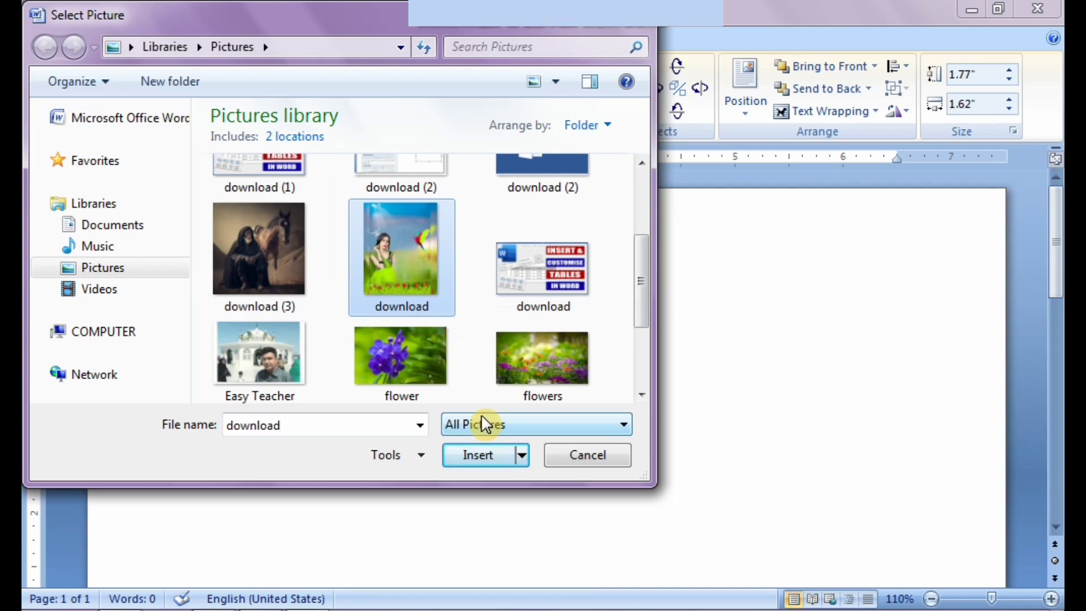
click(488, 463)
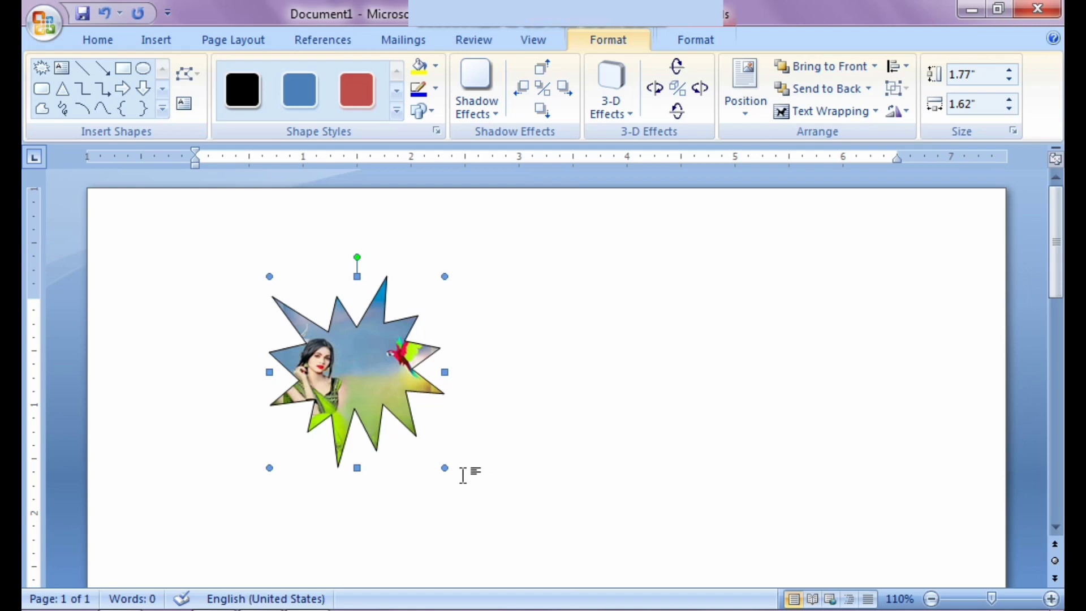
Resize the picture-filled explosion shape to about 1.95" high and 1.84" wide, then deselect it.
drag(447, 470, 561, 562)
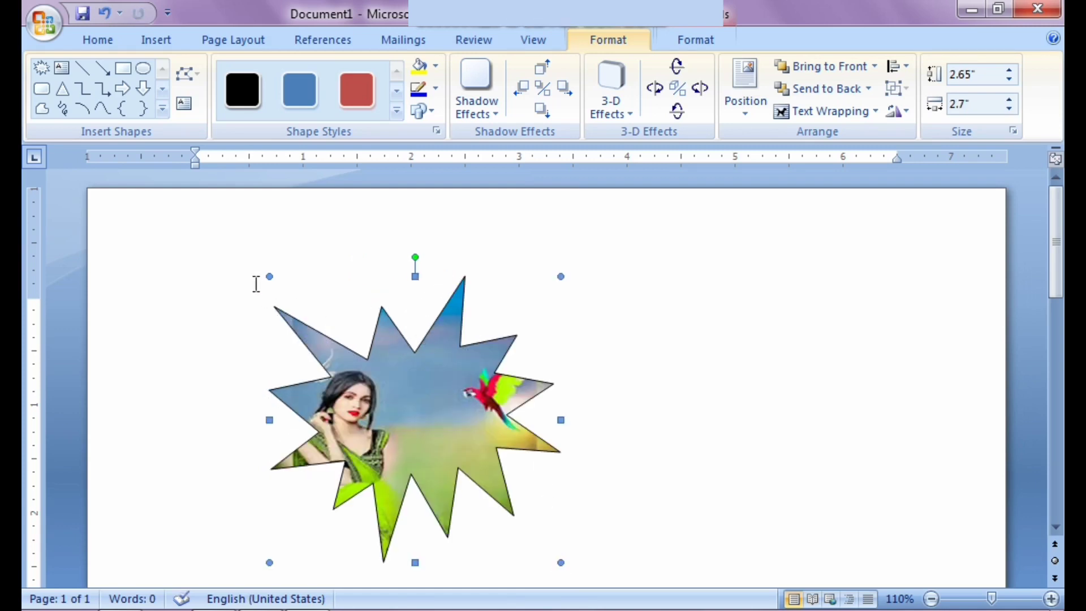
drag(269, 276, 204, 240)
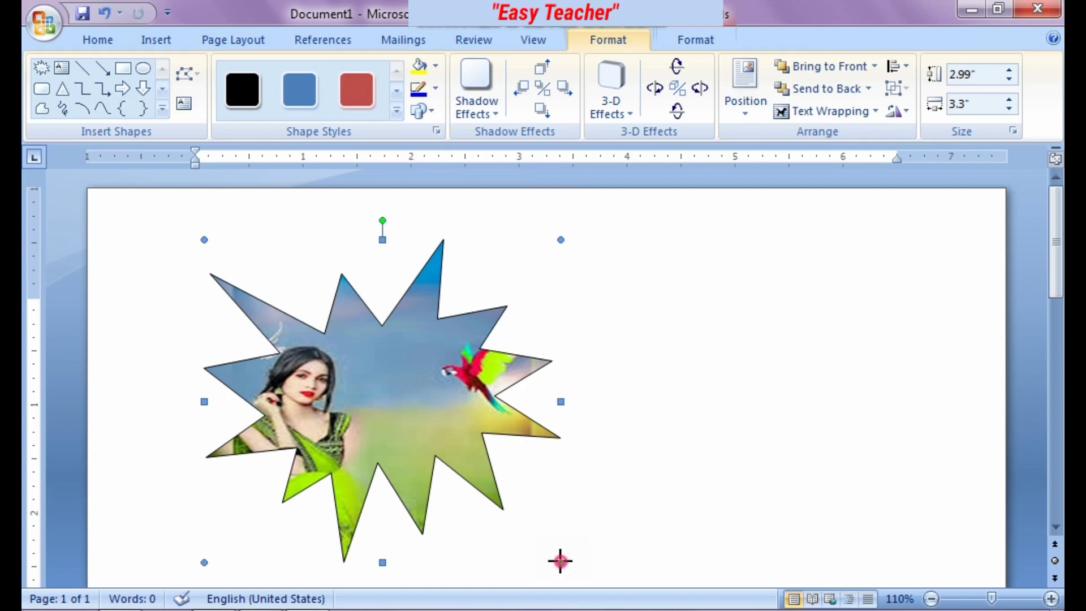
drag(560, 562, 403, 450)
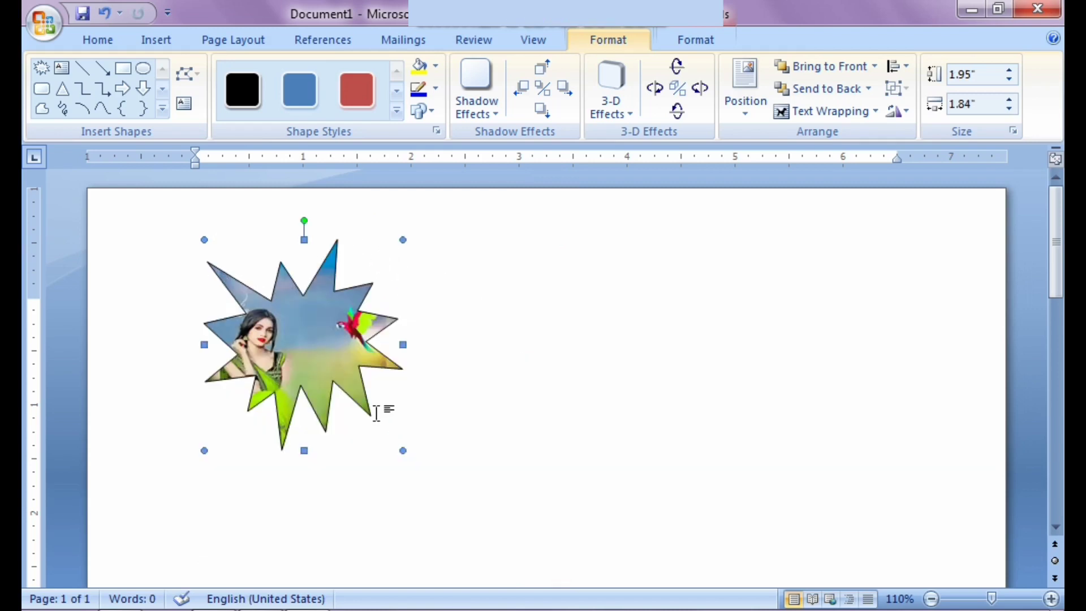
click(565, 379)
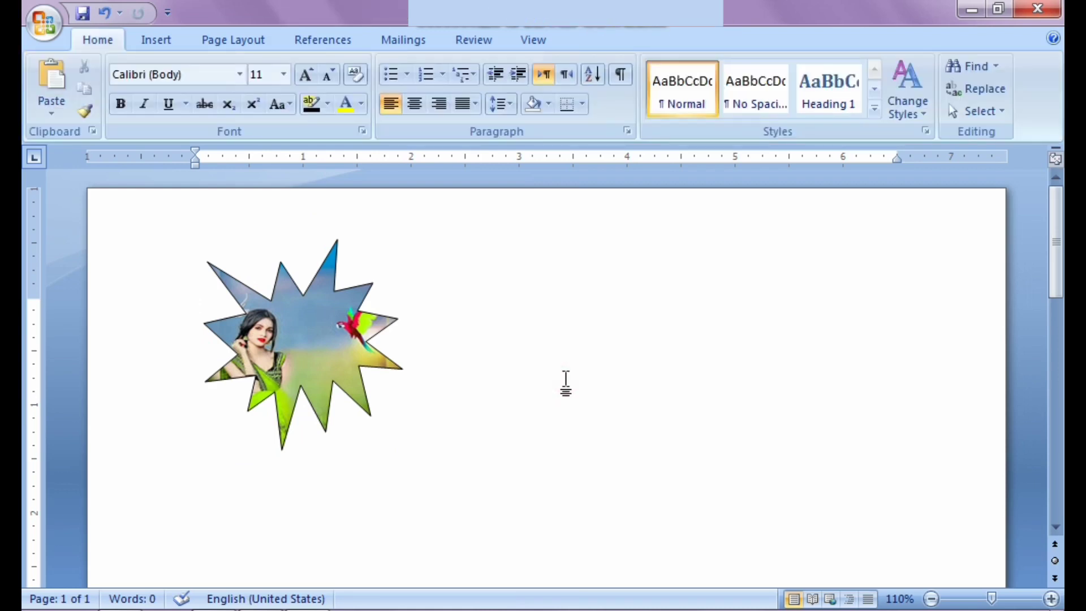
Add several blank paragraphs to the document and move the explosion shape back up to the page's upper-left area.
key(Return)
key(Return)
key(Return)
key(Return)
key(Return)
key(Return)
key(Return)
key(Return)
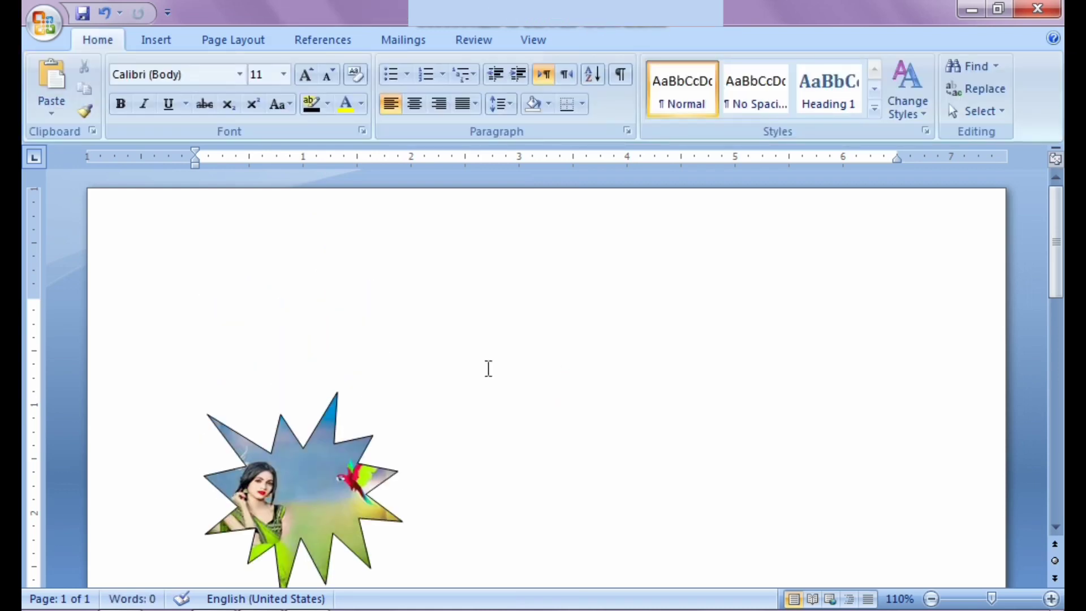
drag(315, 504, 313, 313)
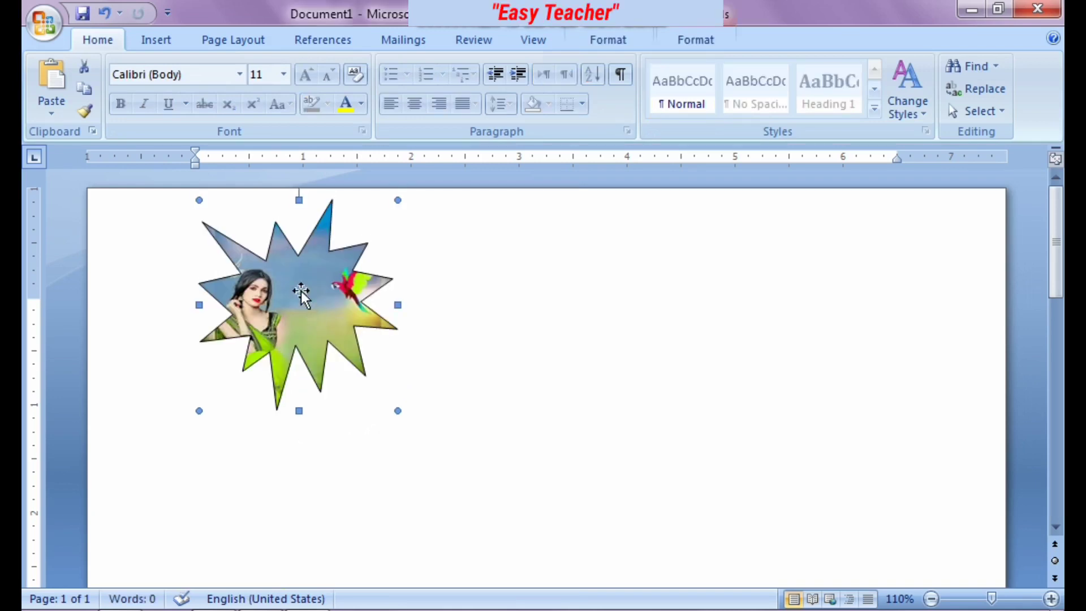
Draw a cloud callout, place its cloud to the right of the explosion and enlarge it to about 1.4" high by 1.81" wide.
click(159, 44)
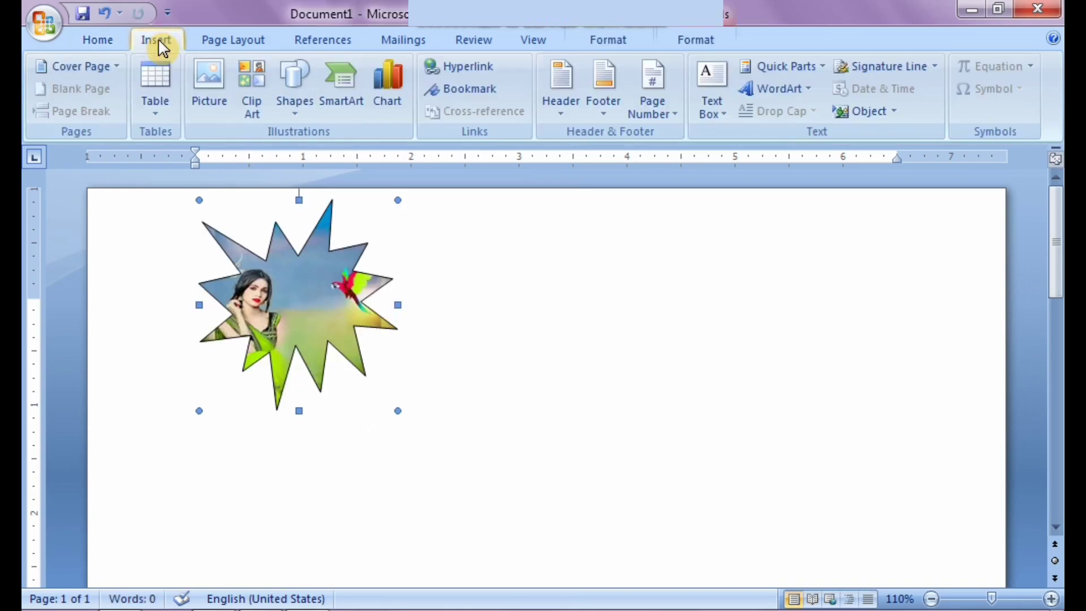
click(298, 113)
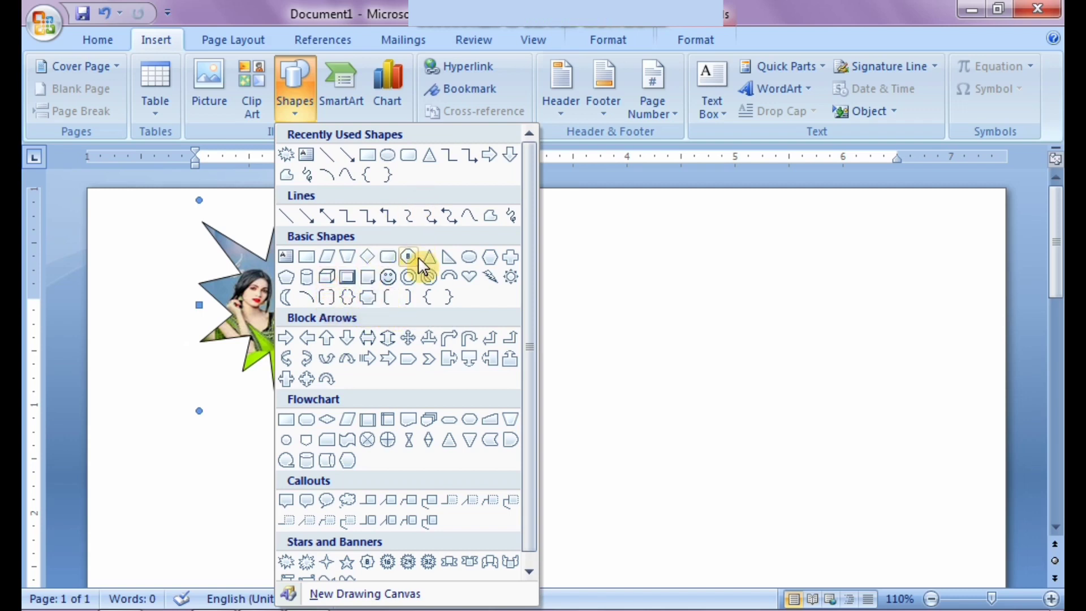
click(346, 499)
drag(350, 492, 466, 573)
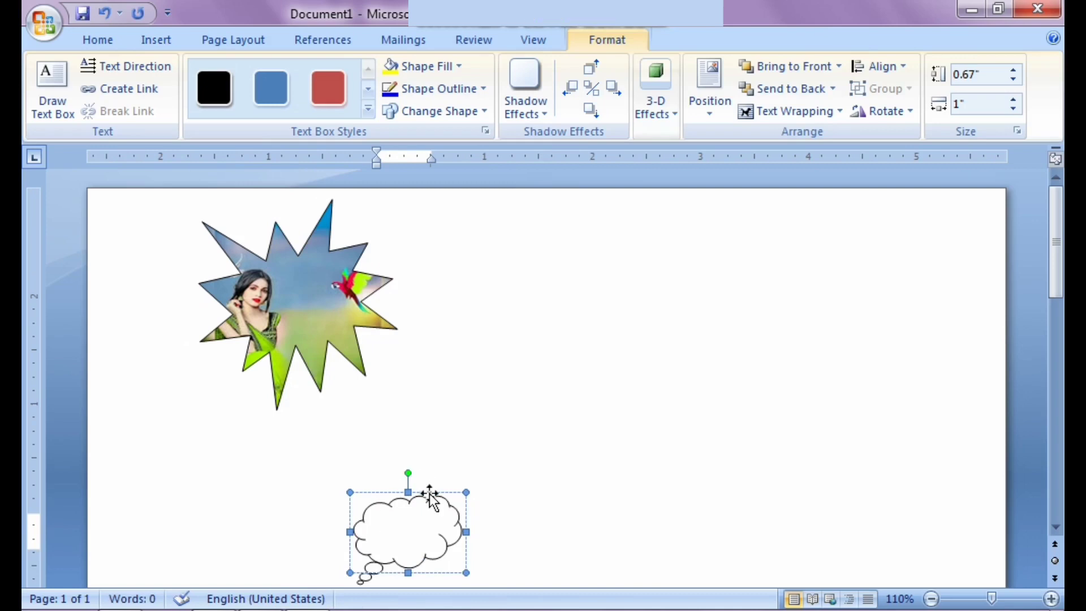
drag(430, 494, 689, 286)
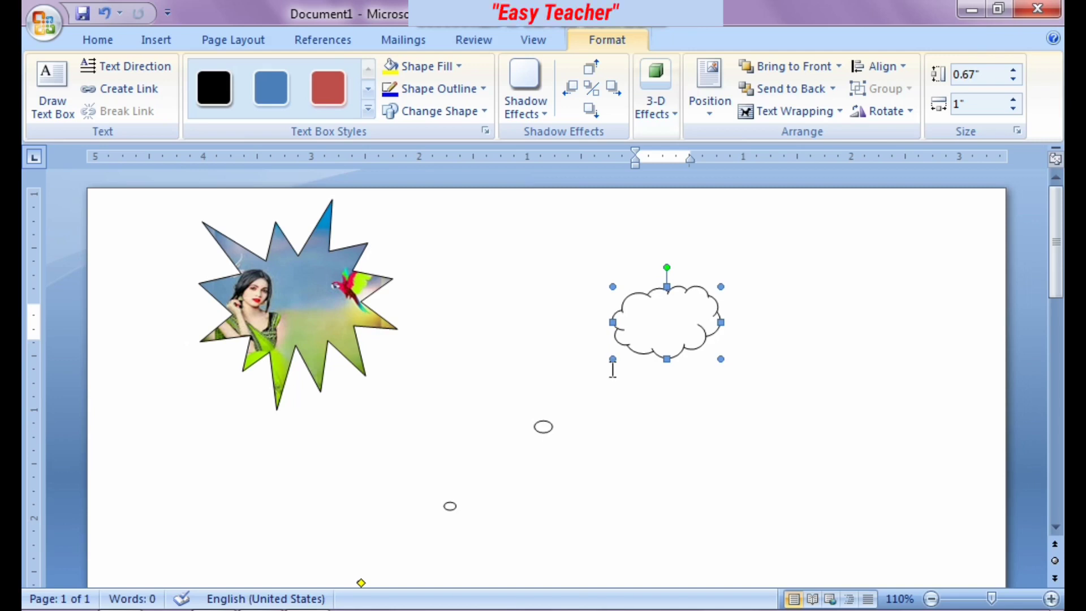
drag(612, 358, 525, 437)
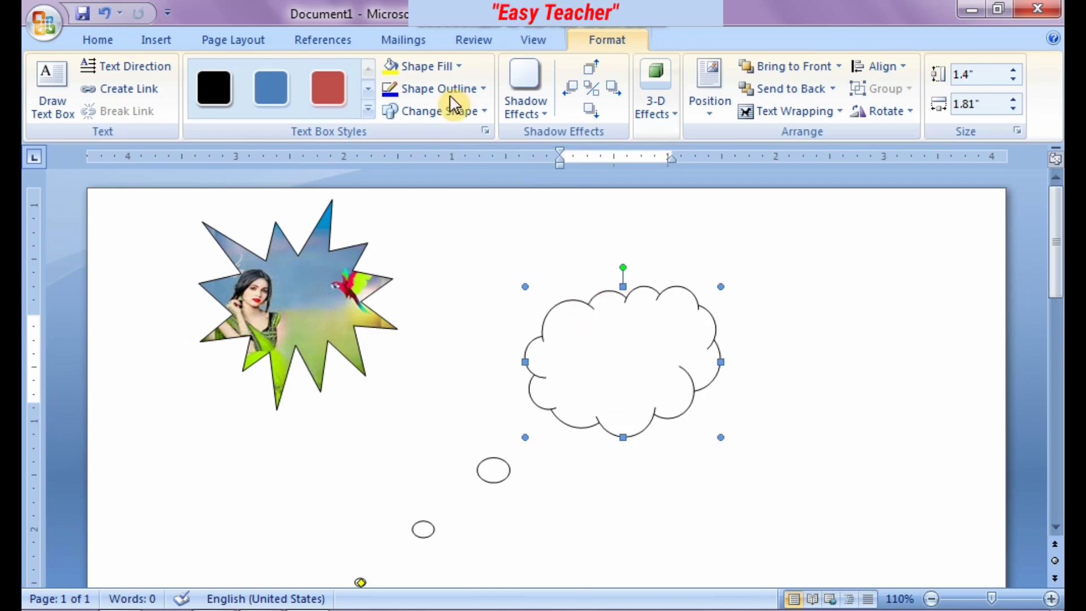
Fill the cloud callout with the "Easy Teacher" picture from the Pictures library and enlarge its cloud to about 1.67" high by 2.28" wide.
click(465, 68)
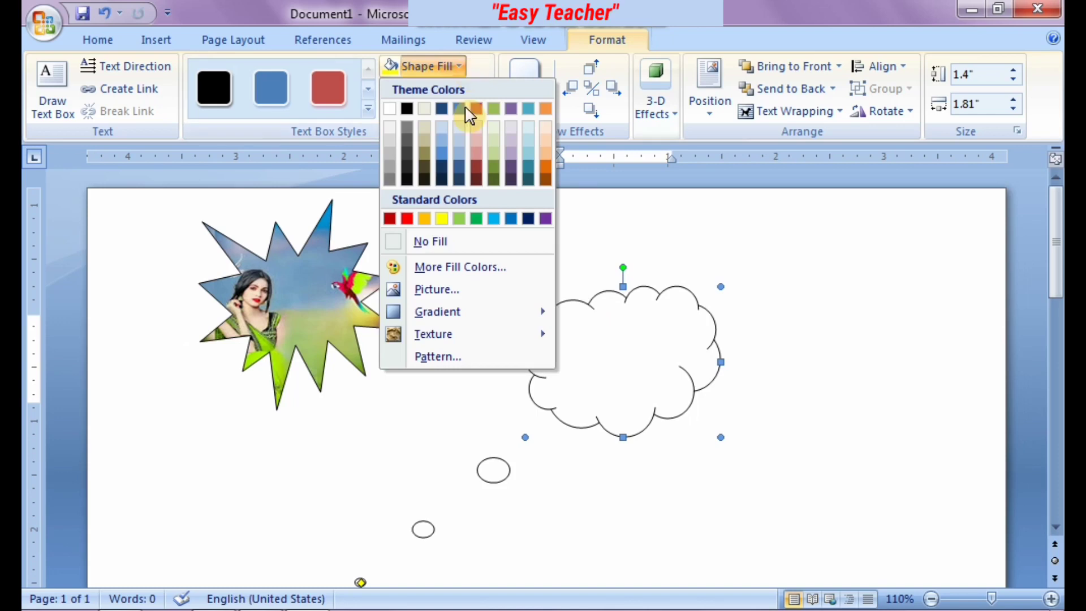
click(500, 298)
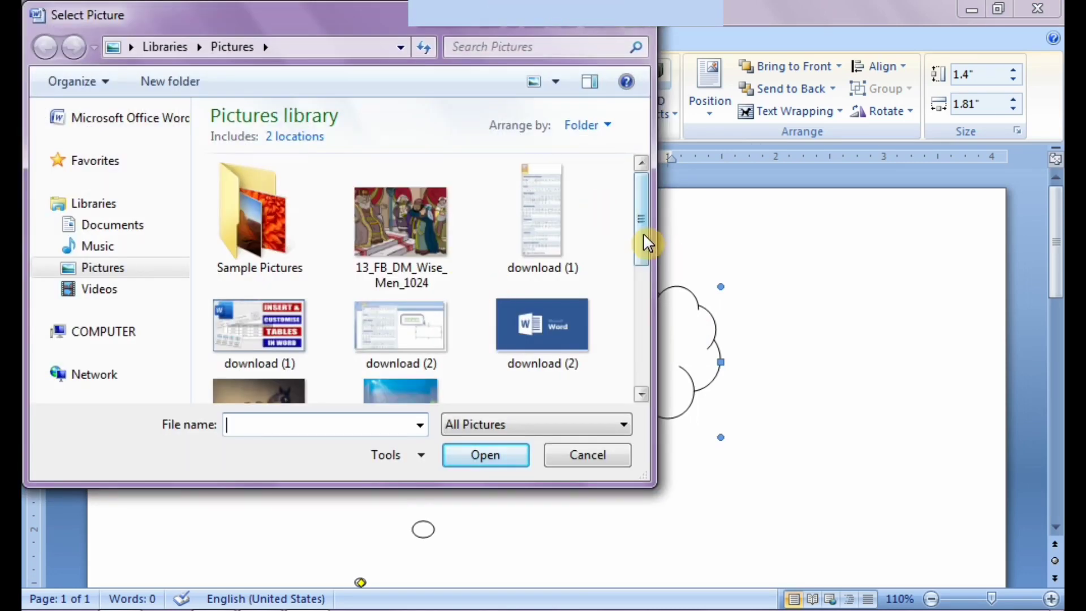
drag(643, 233, 651, 322)
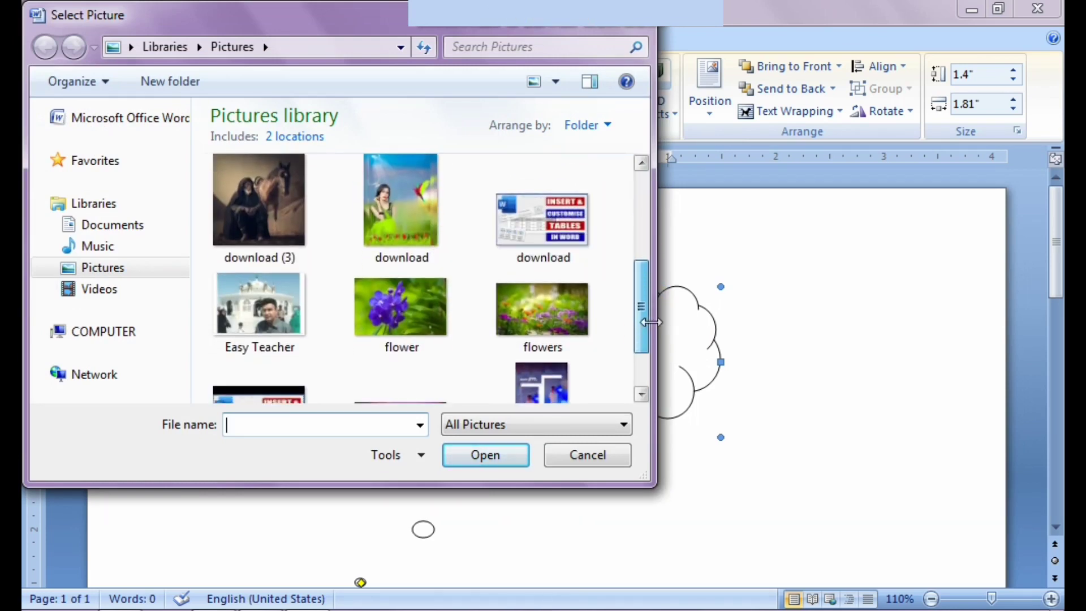
click(272, 340)
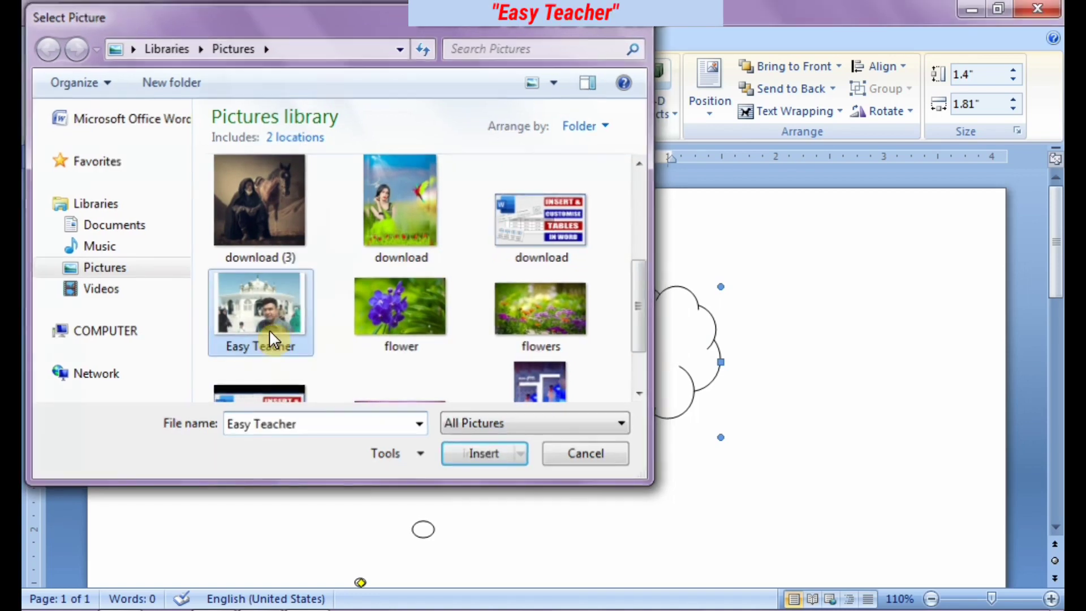
double_click(270, 335)
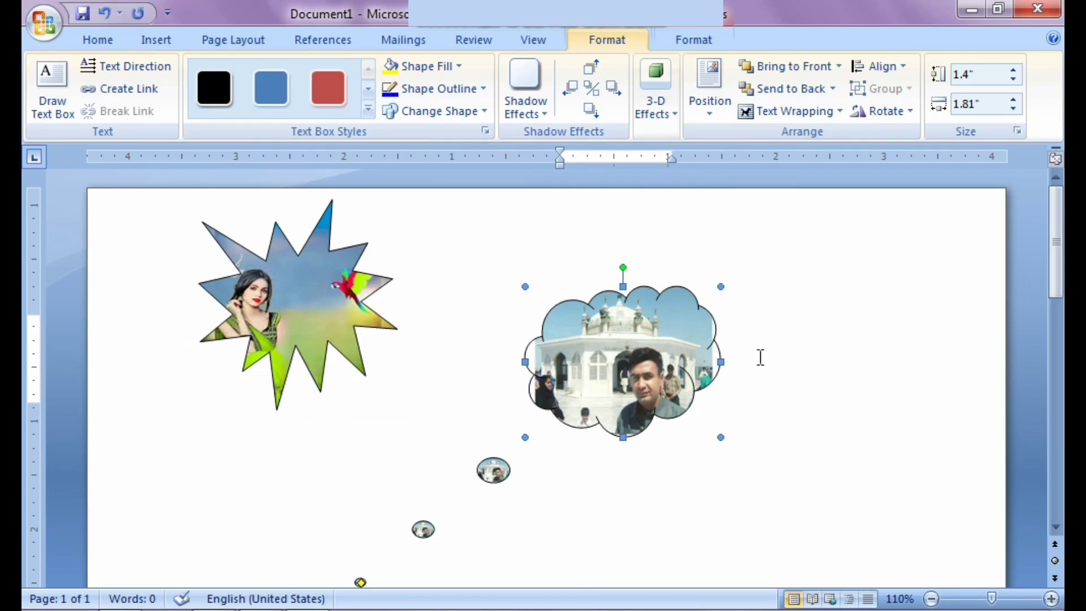
drag(721, 287, 771, 257)
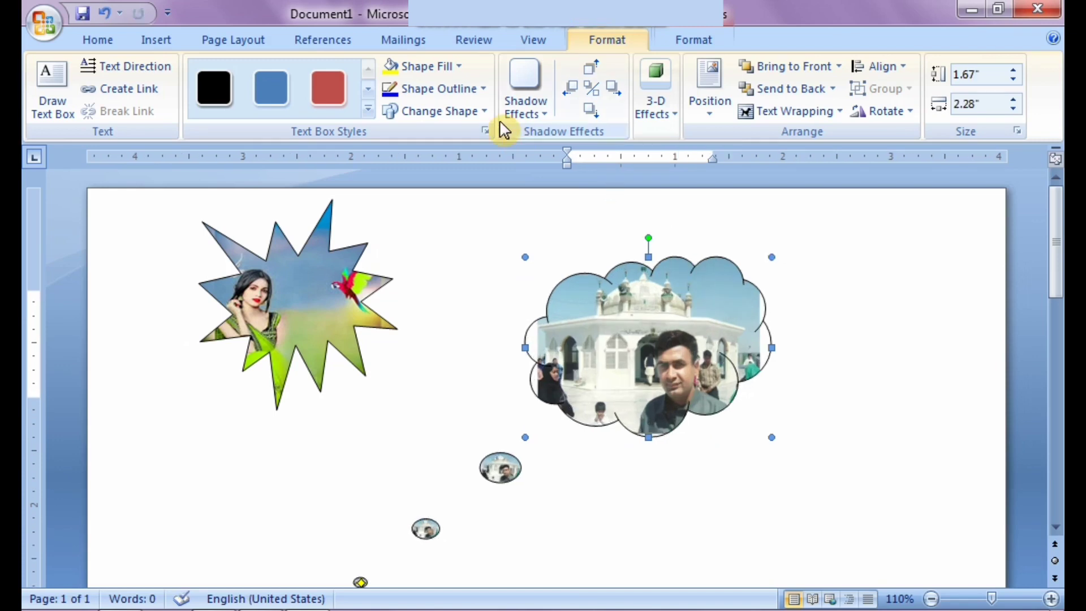
Browse the shadow effects for the cloud callout and the explosion shape, previewing Shadow Style 1 on the explosion without applying it.
click(547, 122)
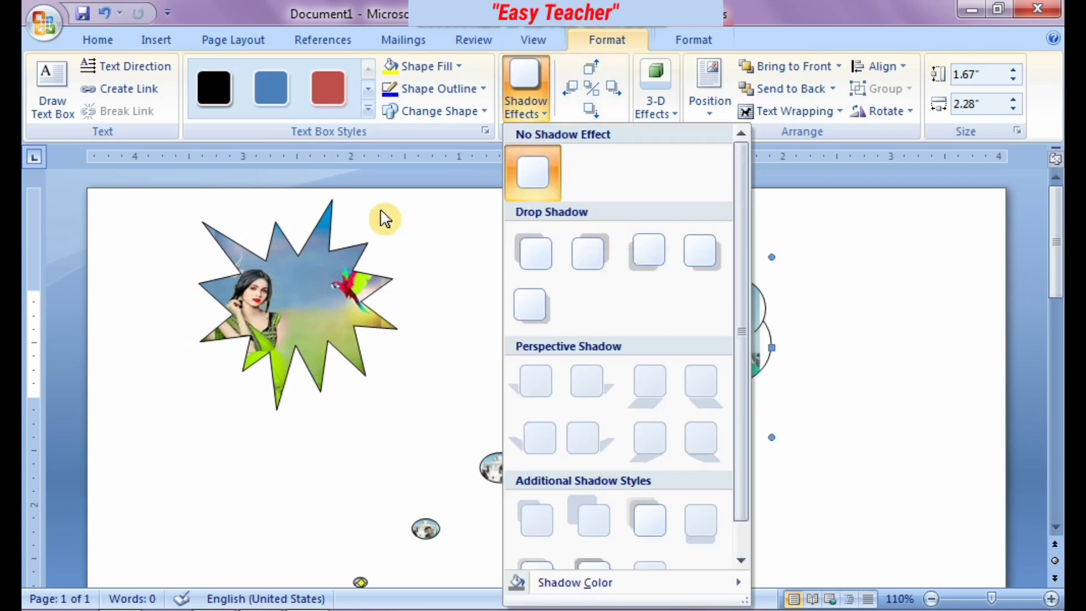
click(316, 292)
click(317, 293)
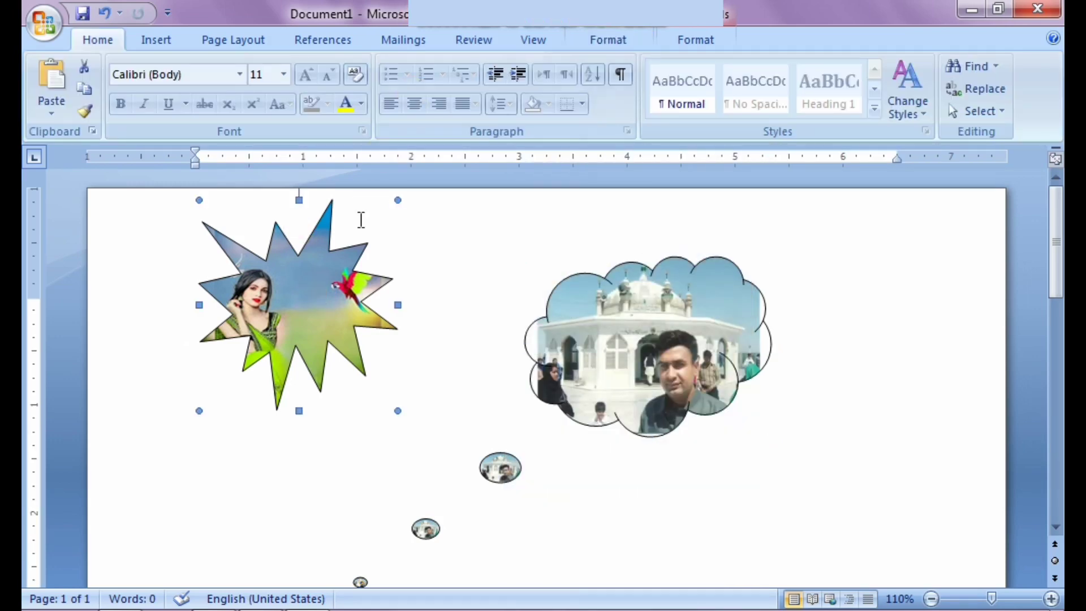
click(695, 39)
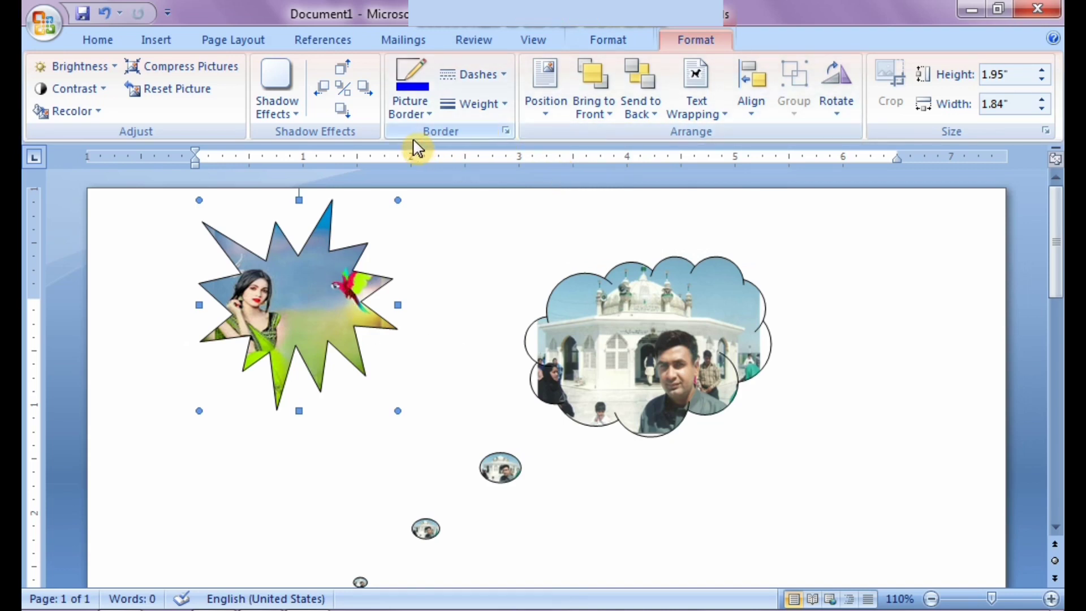
click(296, 119)
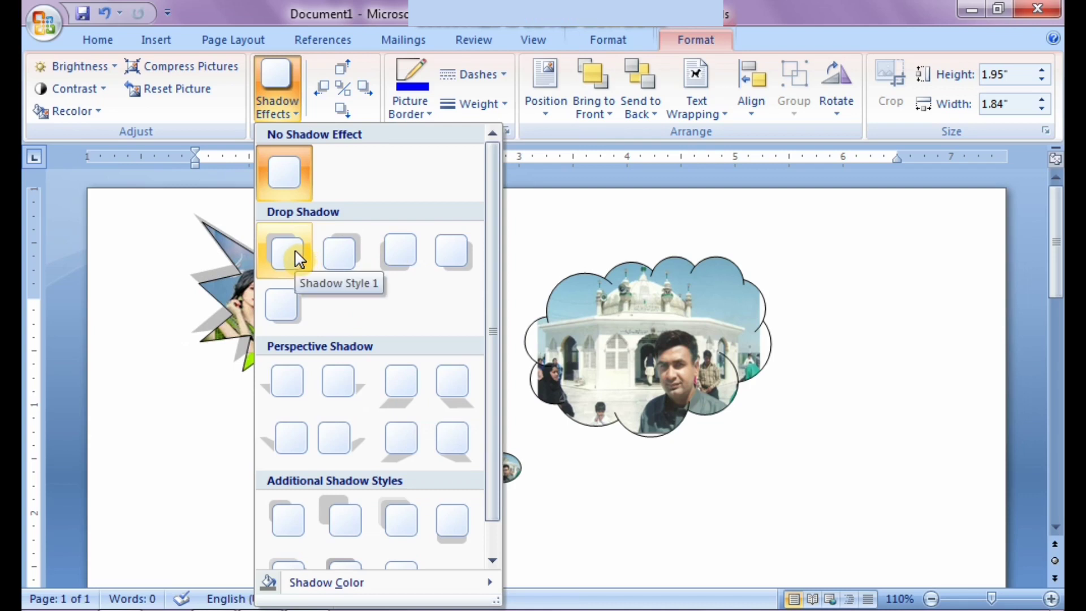
click(583, 231)
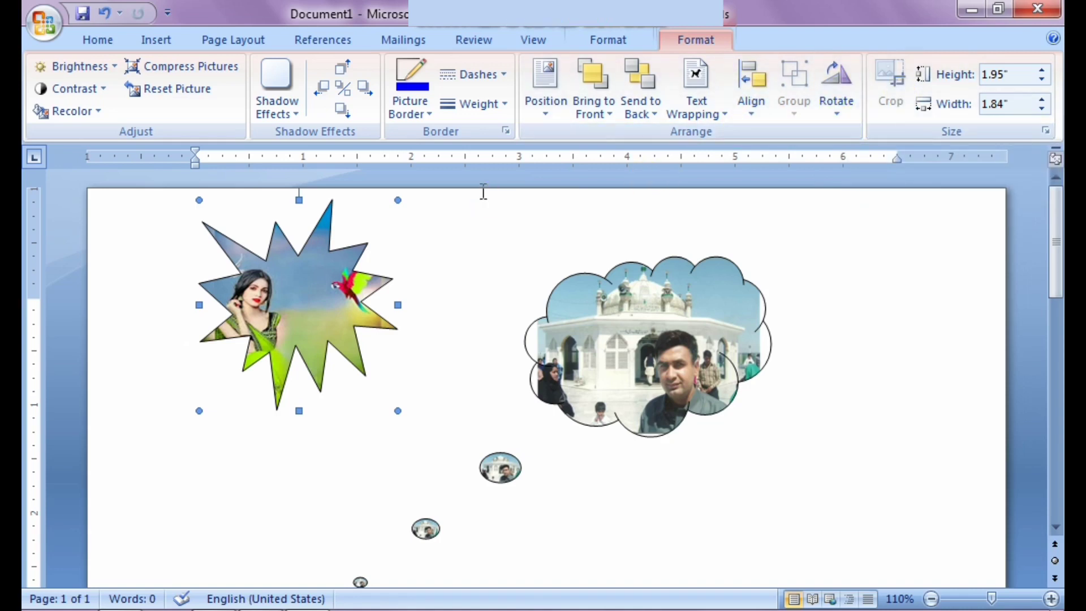
Select the picture-filled cloud callout for further formatting.
click(640, 360)
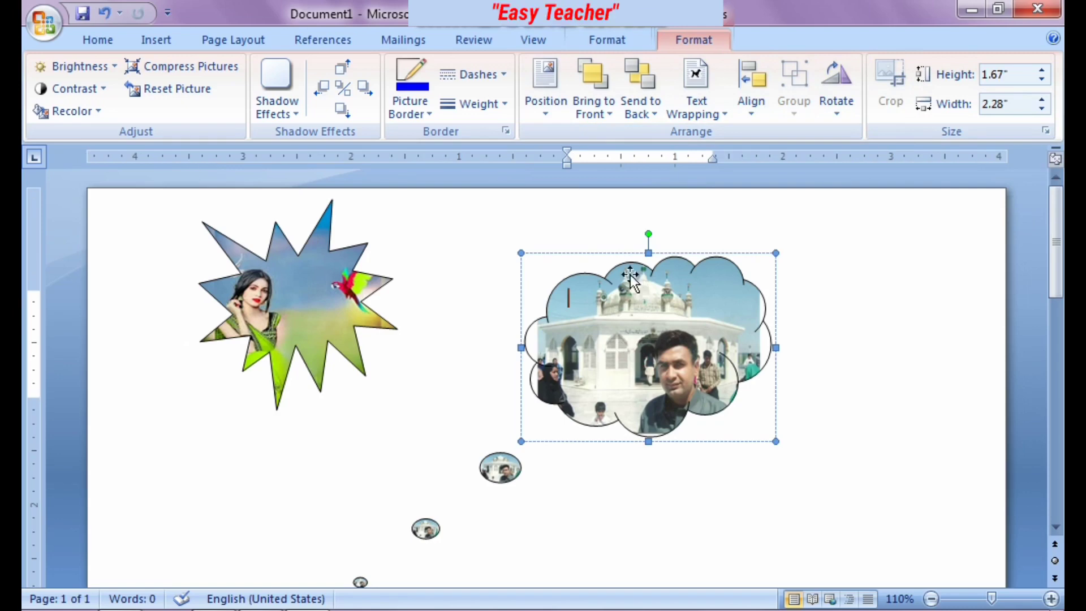
click(615, 253)
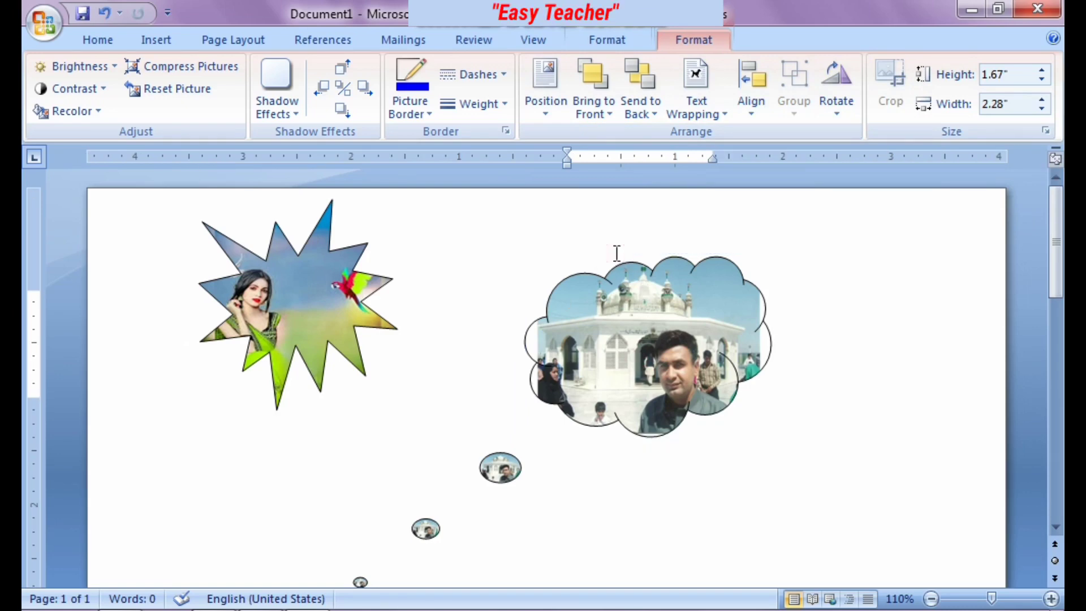